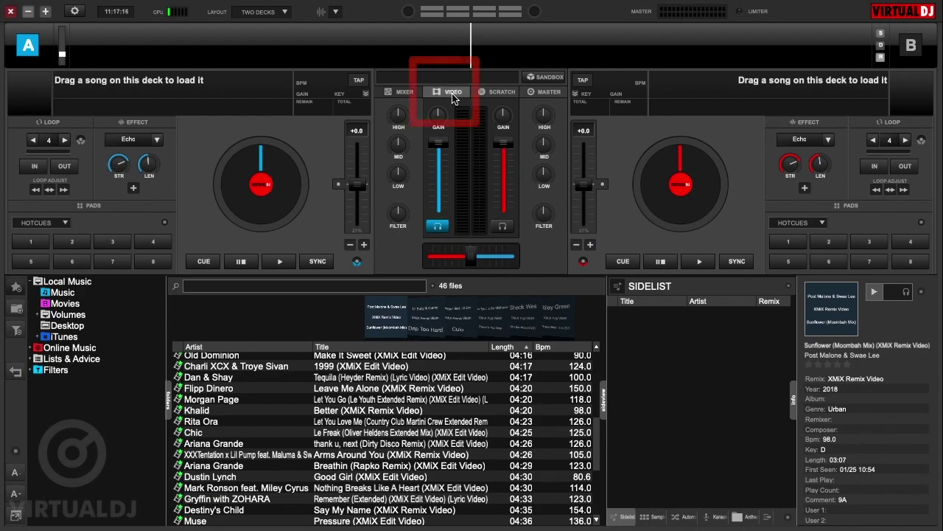
Step: Switch the centre mixer panel to its VIDEO tab to show the video mixing controls
click(453, 93)
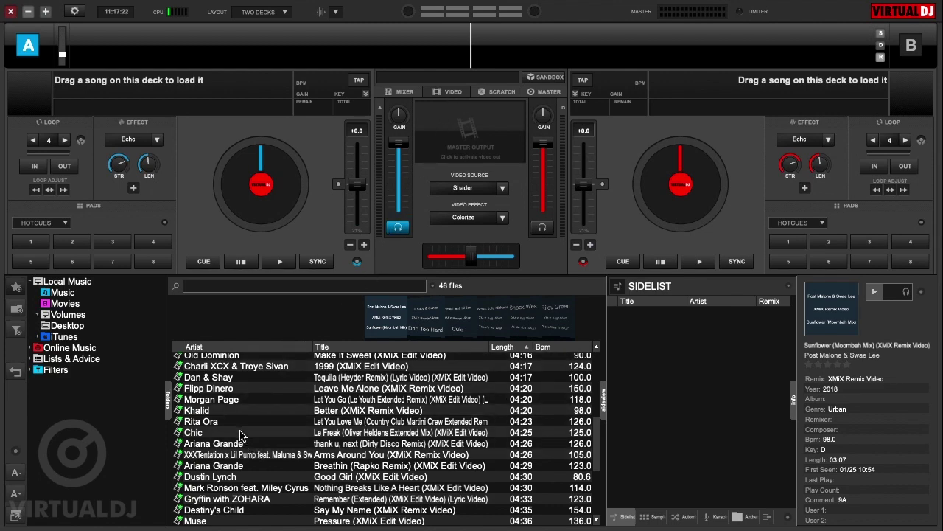
Step: Load Chic's 'Le Freak' video onto deck A and start it playing
drag(240, 435, 202, 136)
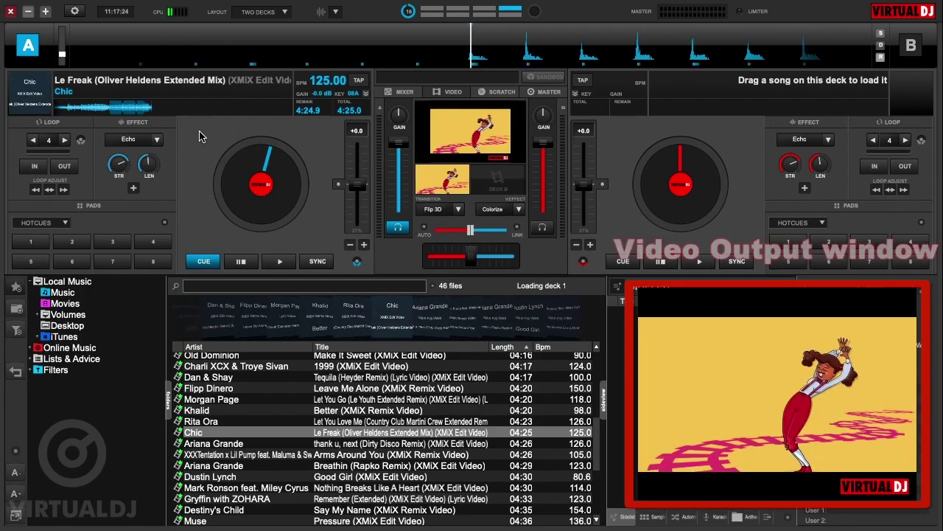
key(space)
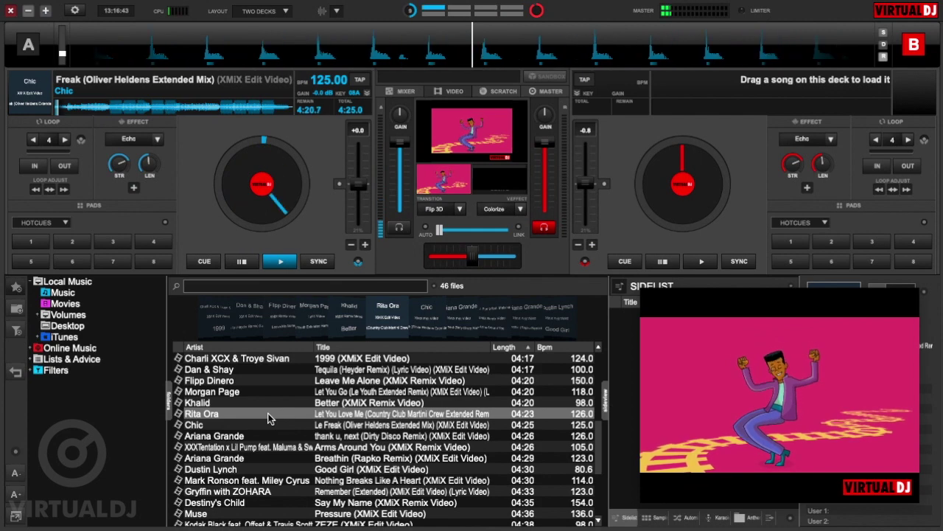
Step: Load Rita Ora's 'Let You Love Me' onto deck B, play it, and fade the video to deck B
drag(282, 418, 756, 157)
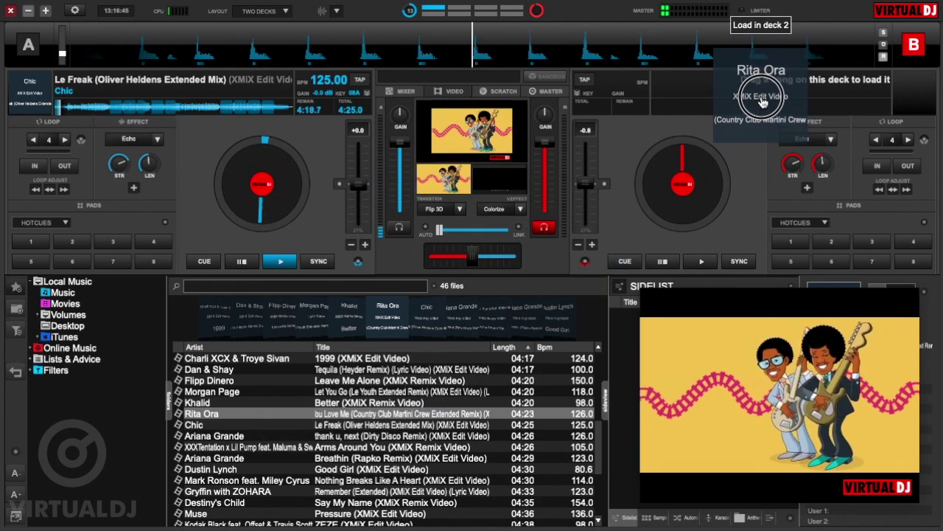
click(701, 264)
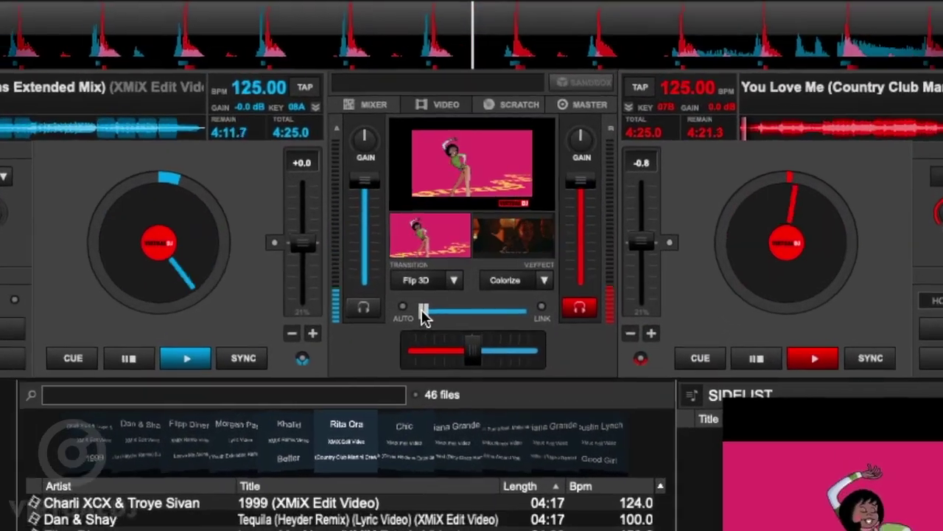
mouse_move(428, 291)
mouse_down()
mouse_move(458, 292)
mouse_move(482, 324)
mouse_move(526, 322)
mouse_move(421, 321)
mouse_move(529, 326)
mouse_up()
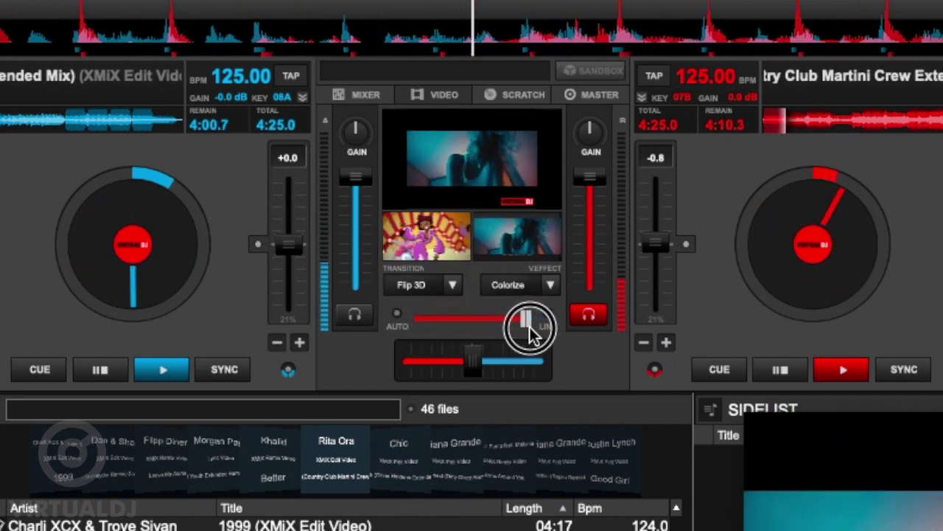
Step: Pick the Droplets video transition, auto-run it, and bring the output back to deck A
click(452, 285)
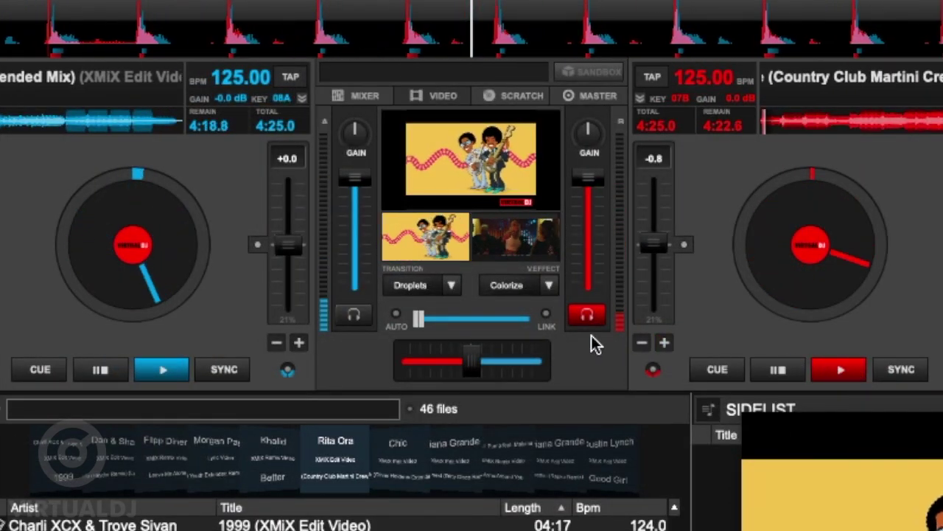
click(413, 284)
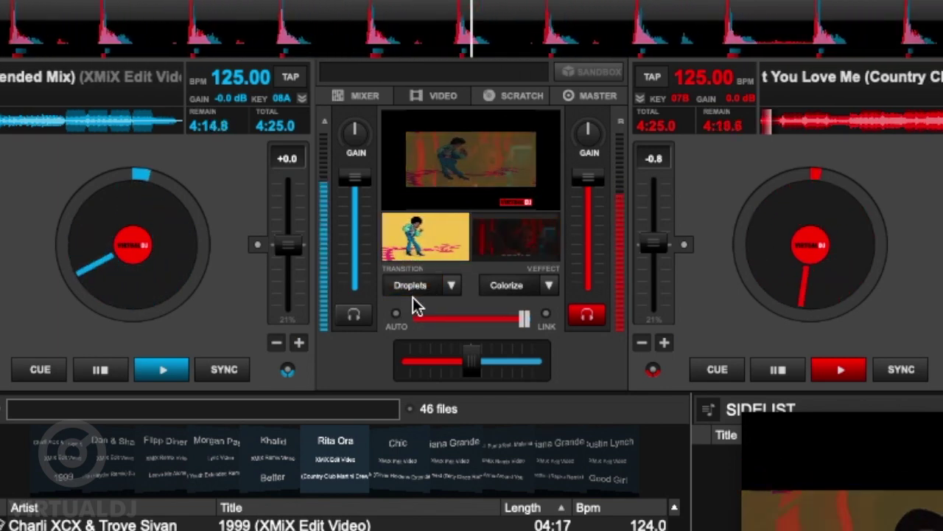
click(415, 280)
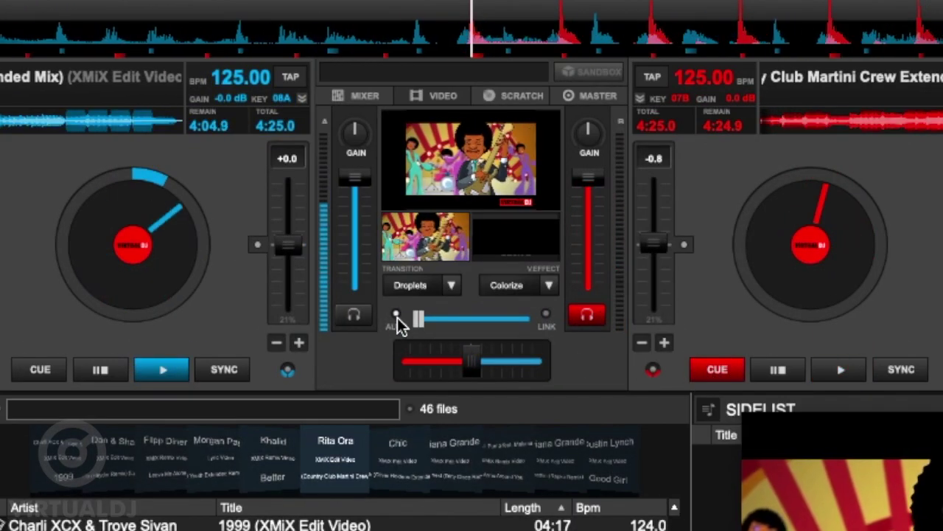
Step: Enable AUTO video fading, play deck B, crossfade the audio to it, and cue deck A
click(396, 315)
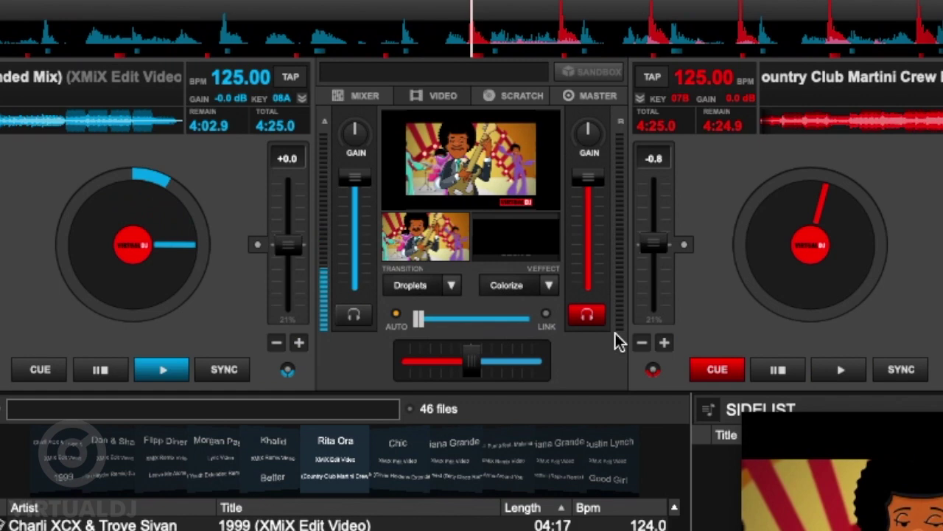
click(834, 372)
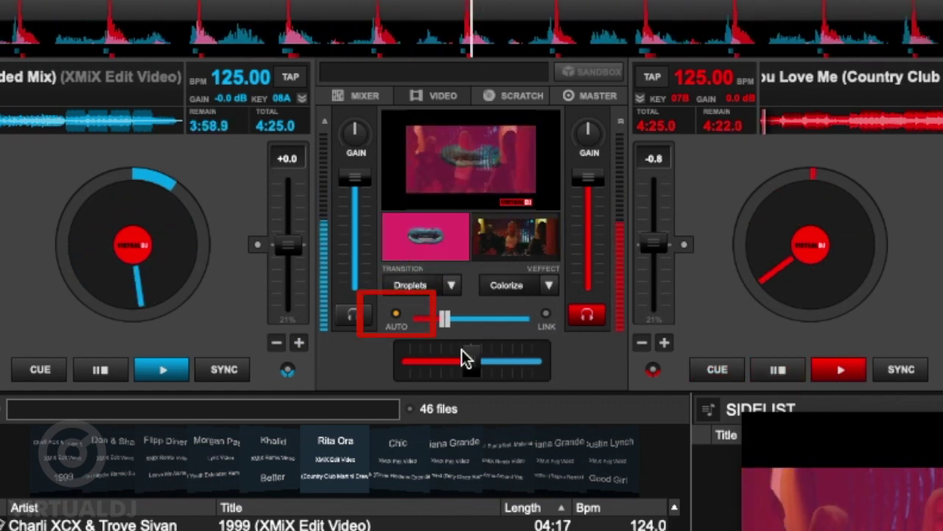
mouse_move(472, 362)
mouse_move(465, 357)
mouse_down()
mouse_move(543, 368)
mouse_move(473, 368)
mouse_up()
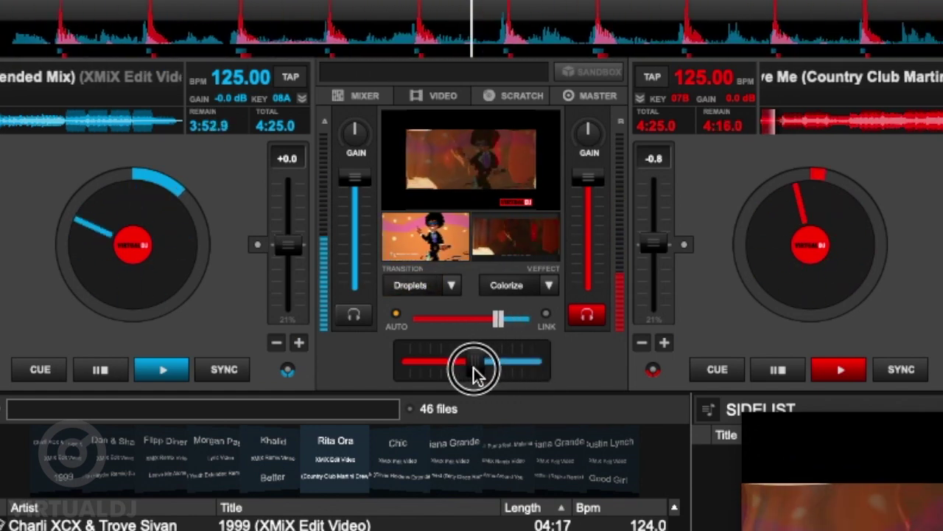
click(42, 370)
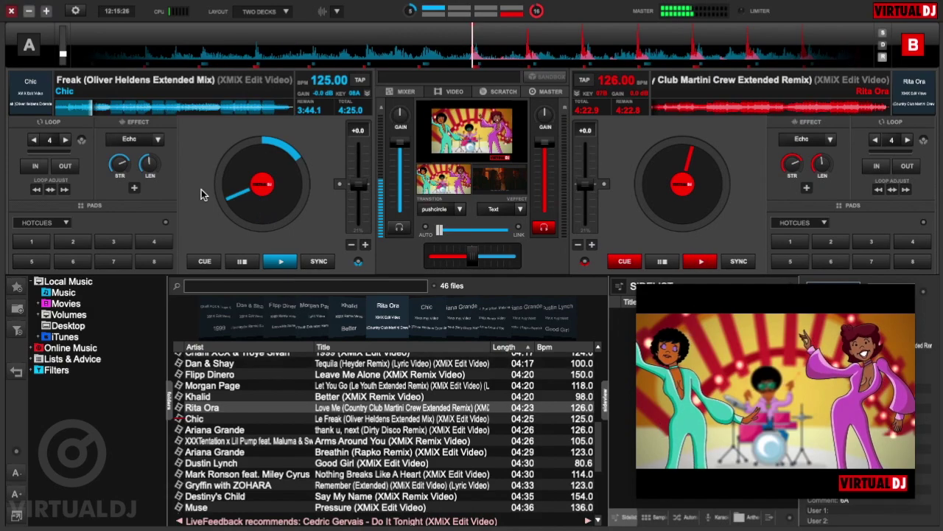
Step: Search the Options settings for 'random' and set videoRandomTransition to Yes
click(75, 10)
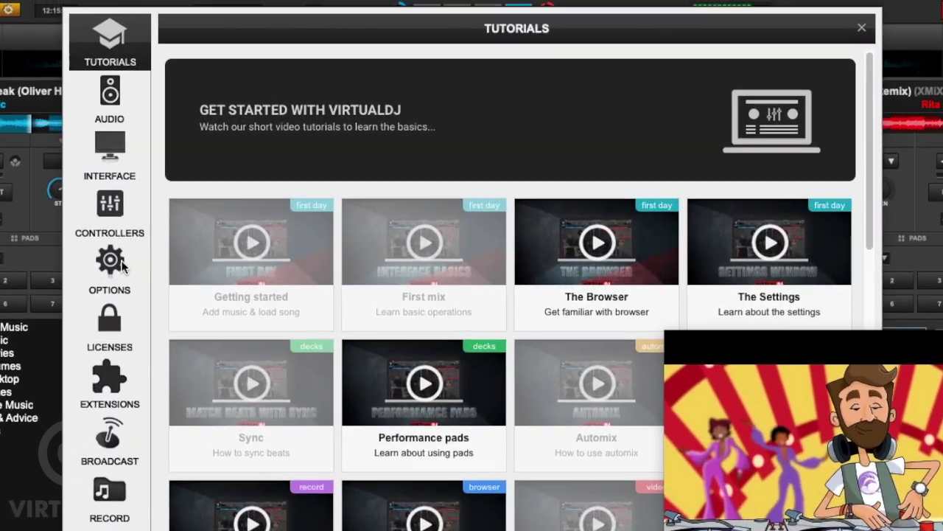
click(143, 236)
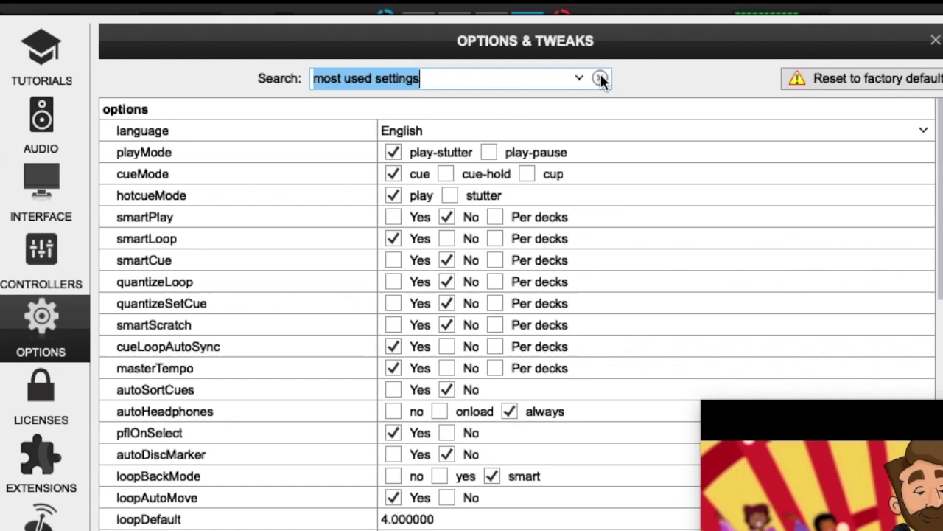
click(590, 79)
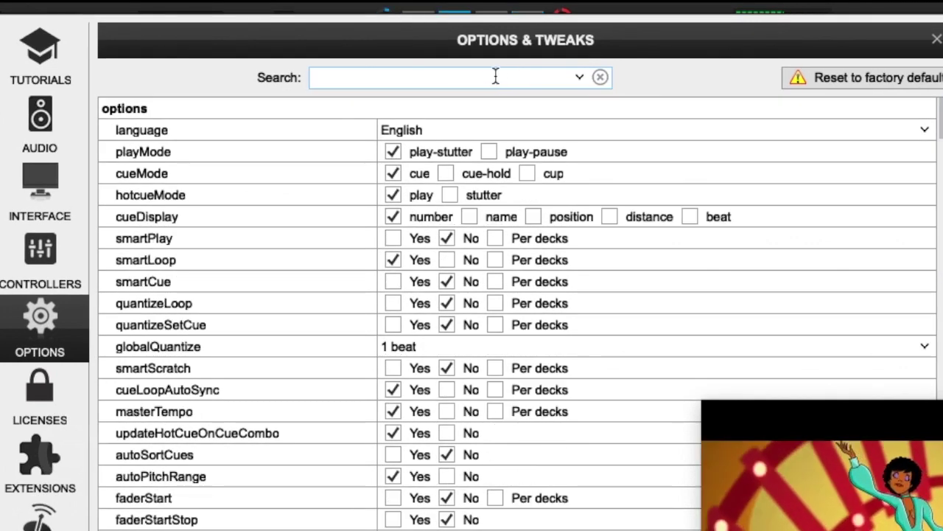
text(random)
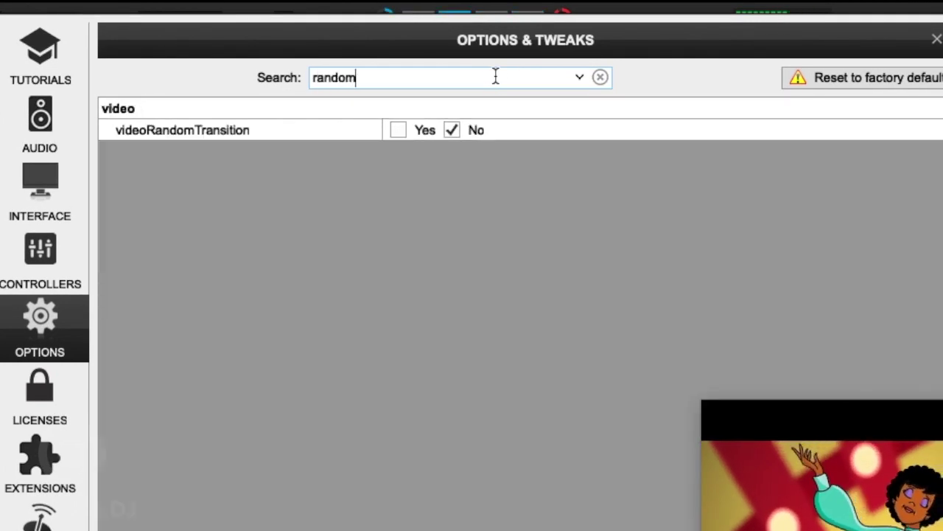
click(398, 131)
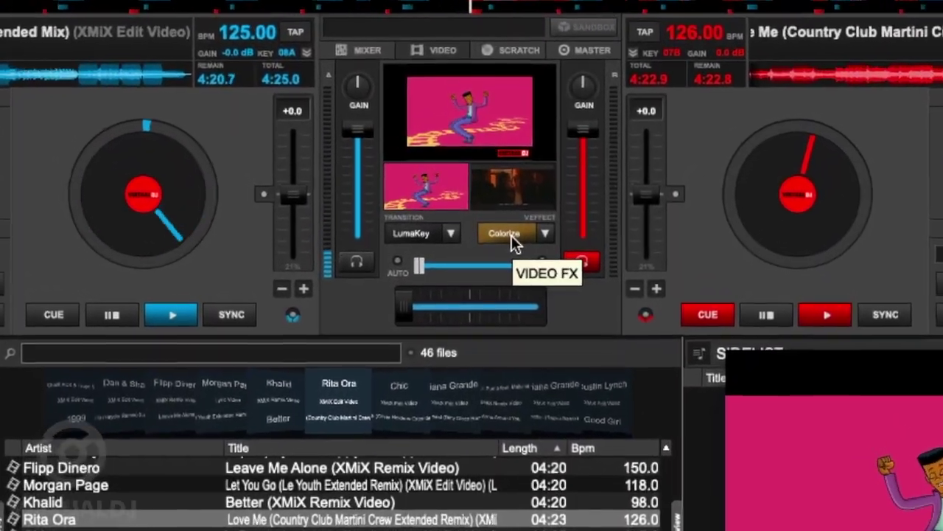
Step: Toggle Colorize, try the Boom Auto effect, then select Text as the master video effect
click(512, 233)
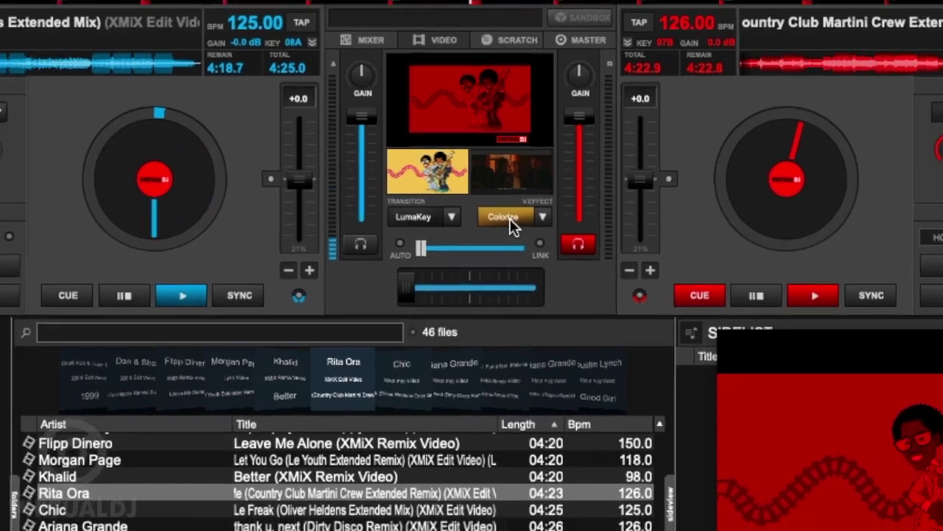
click(510, 218)
click(525, 207)
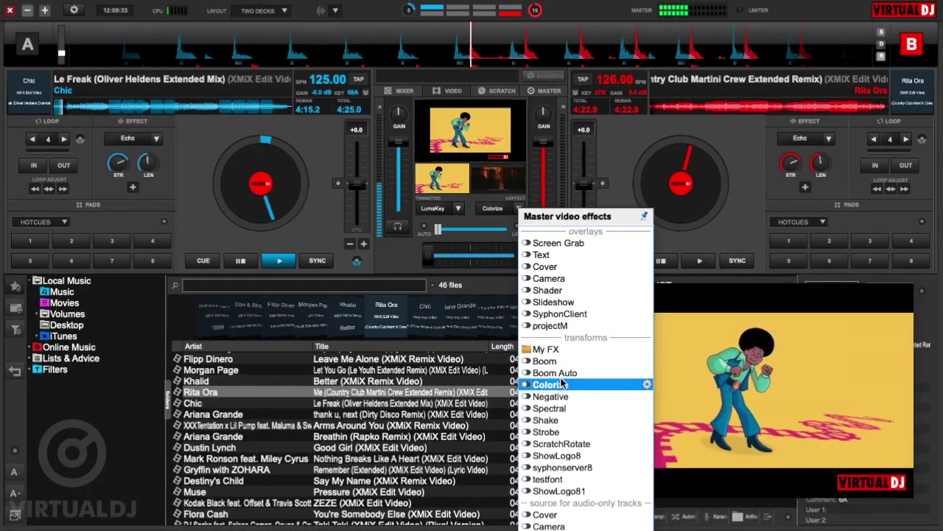
click(559, 376)
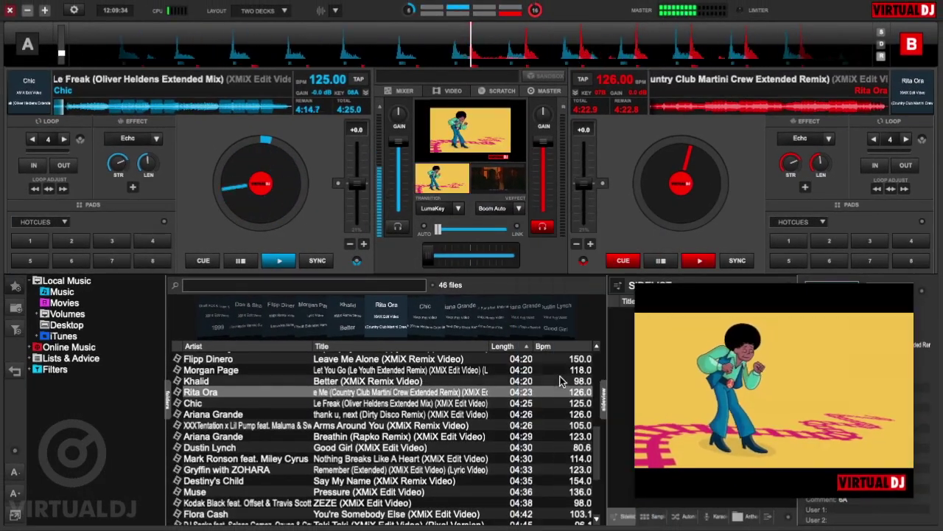
click(494, 210)
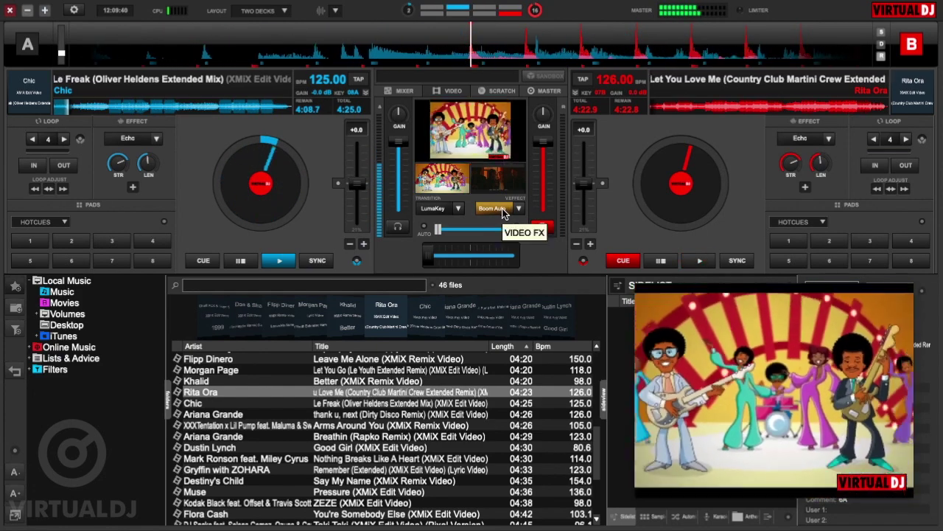
click(520, 210)
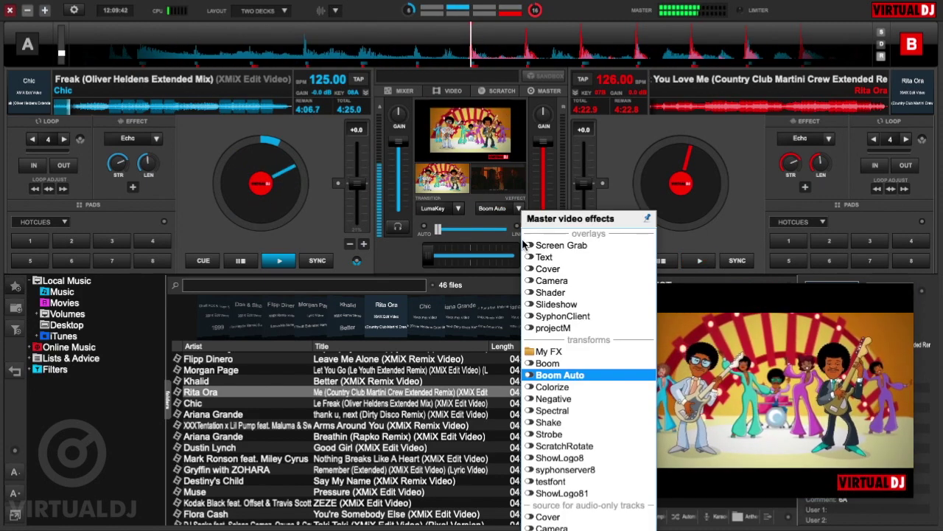
click(538, 257)
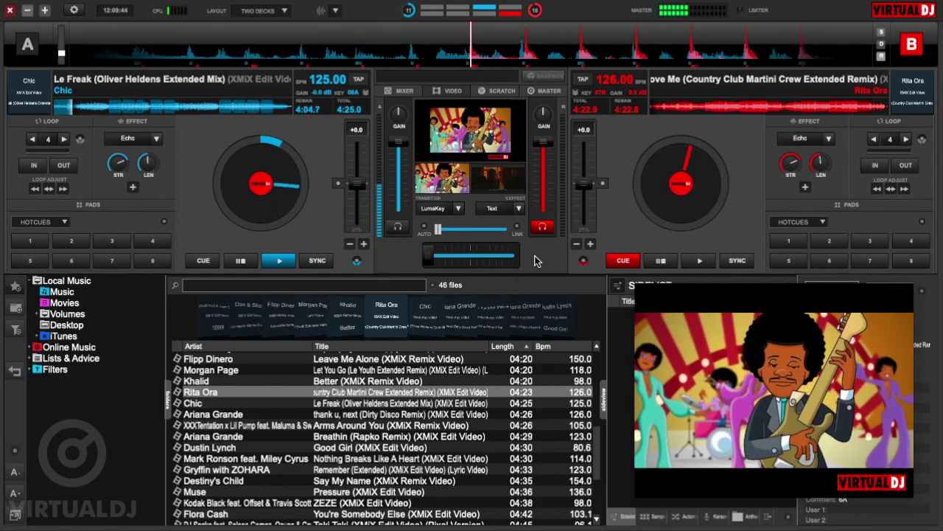
Step: Open the Text effect's settings to set the 'Hello!' overlay on the master video
click(505, 209)
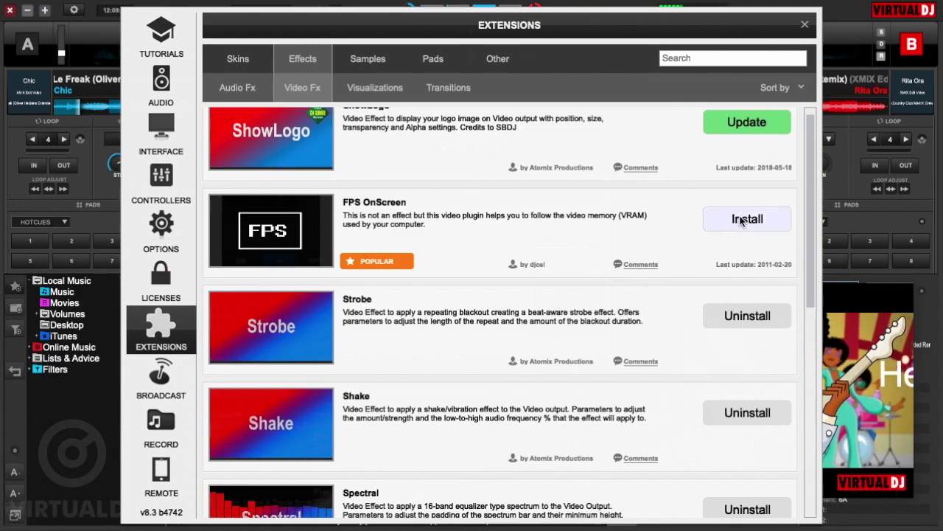
scroll(747, 357, down, 3)
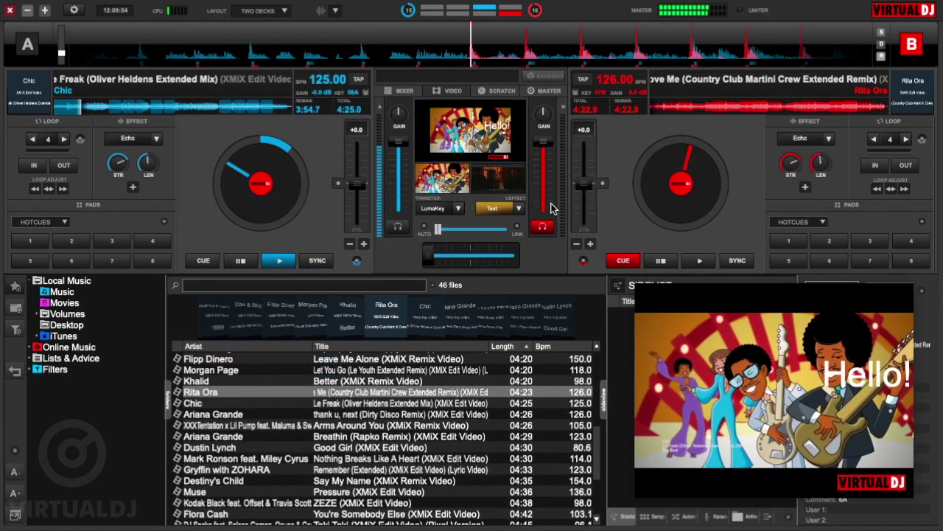